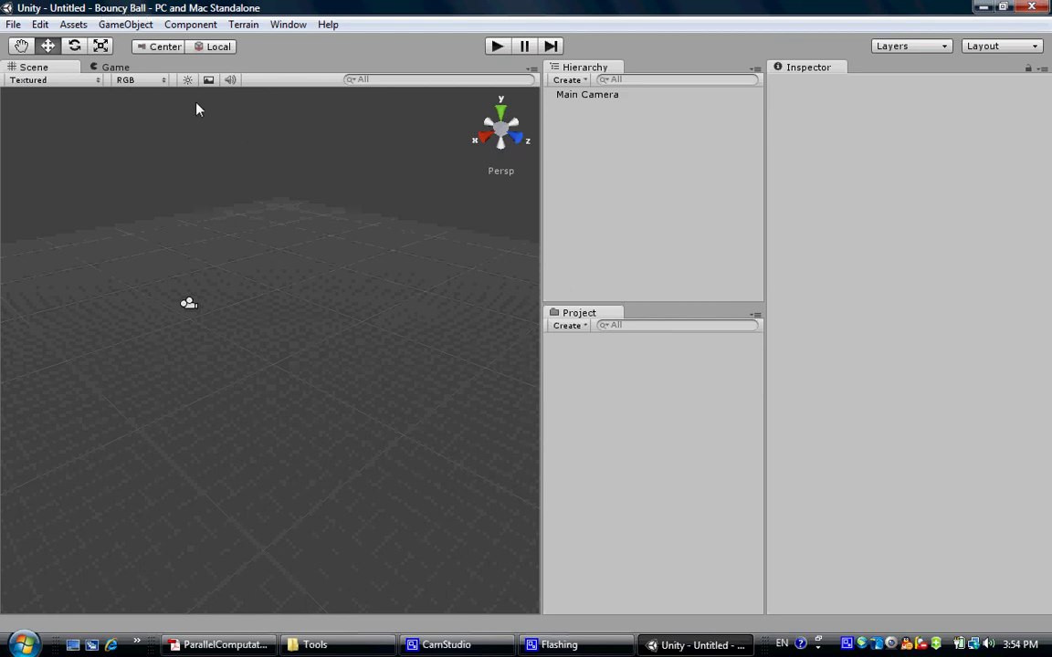
- Create a sphere in the scene and rename it "Bouncy Ball"
click(128, 25)
mouse_move(139, 61)
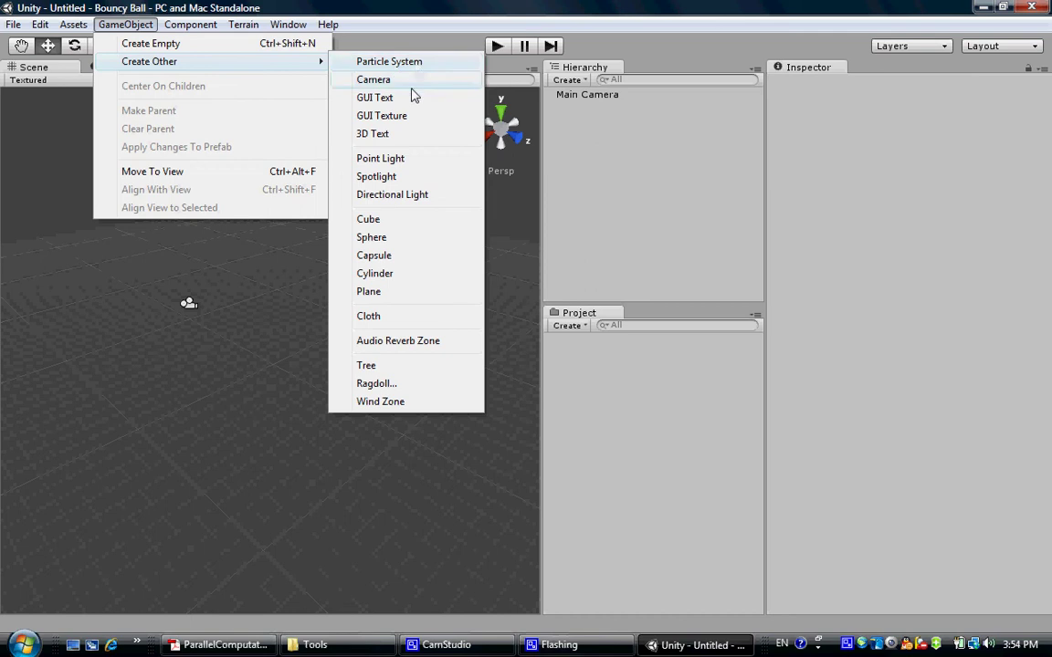
click(402, 240)
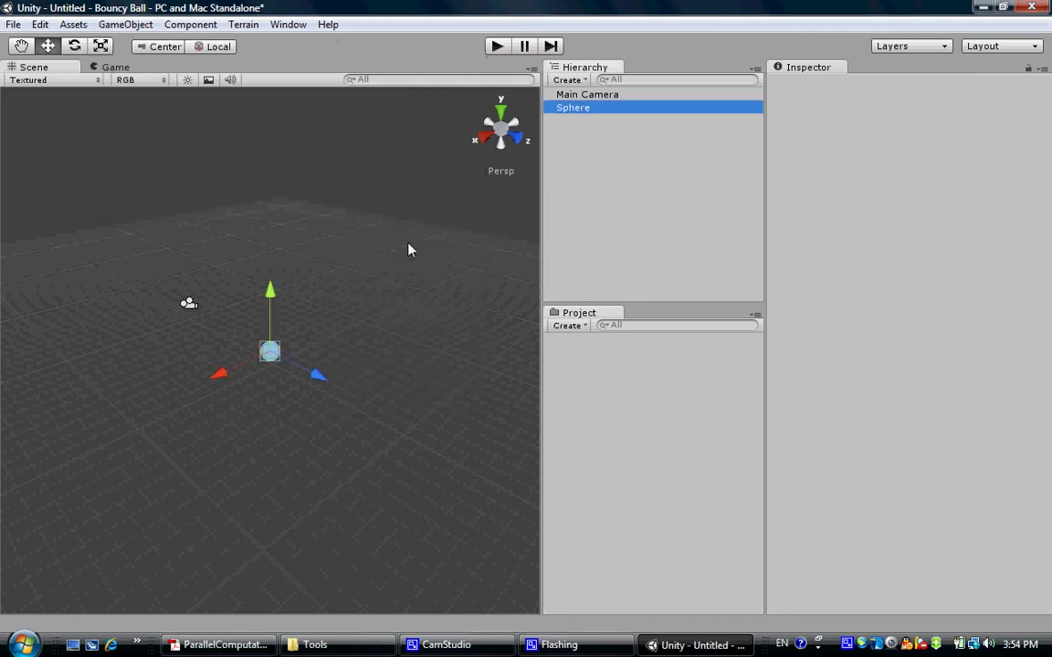
key(F2)
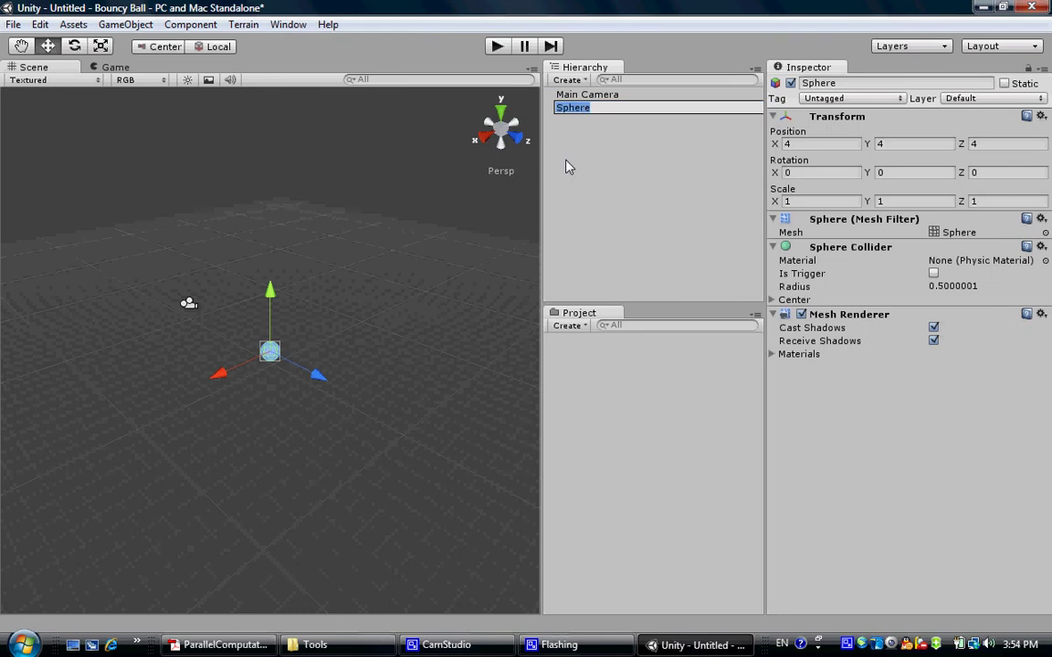
text(Bouncy Ball)
key(Return)
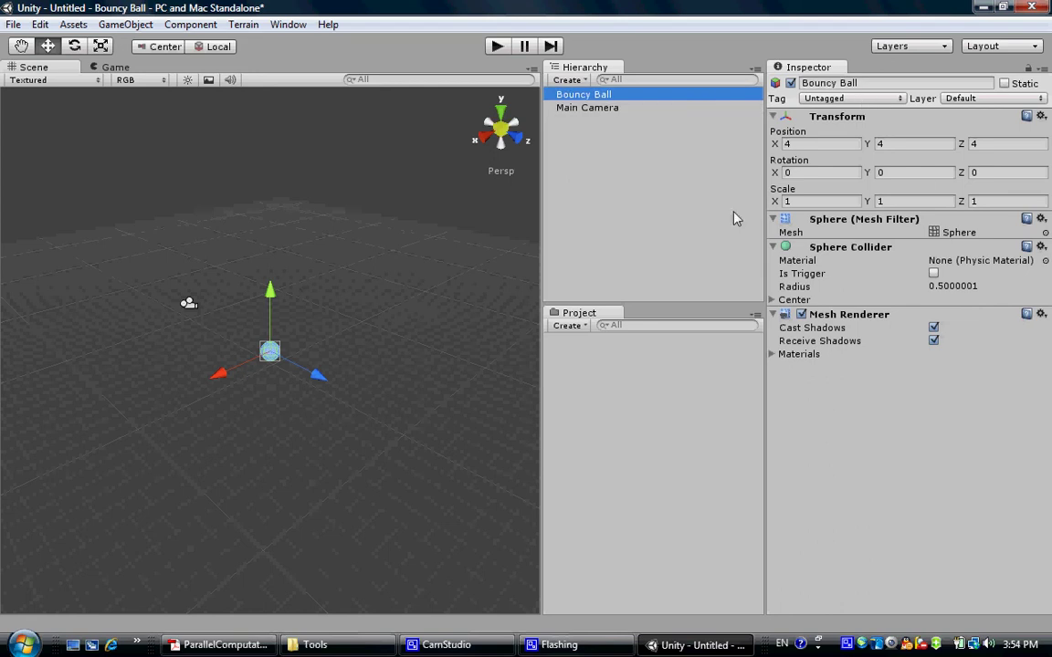
- Set the Bouncy Ball's position to X 0, Y 2, Z 0
click(812, 146)
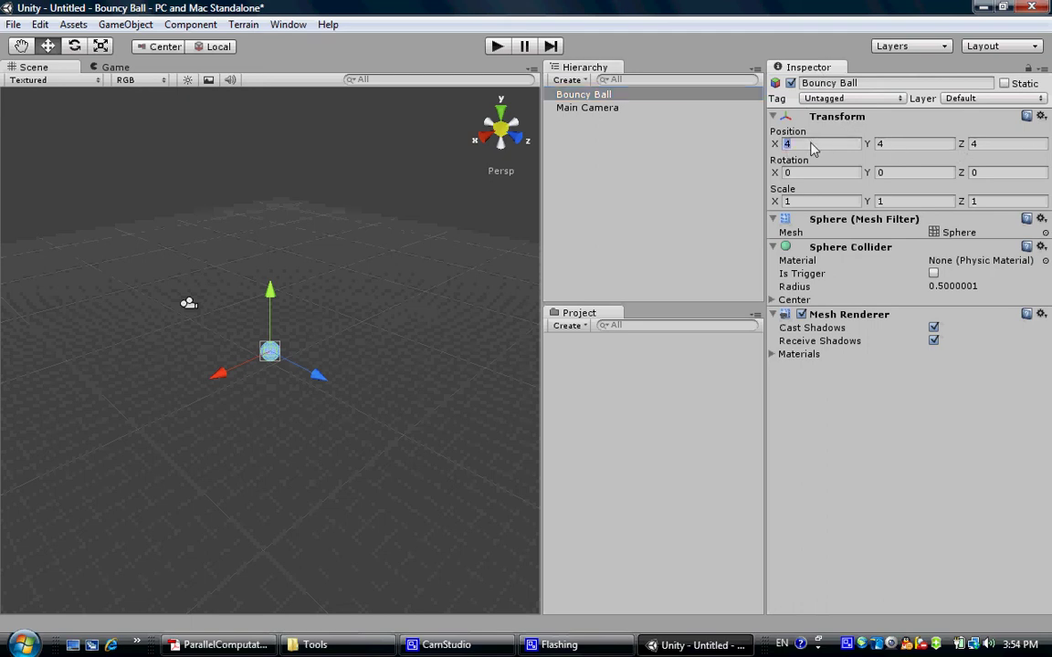
text(0)
key(Tab)
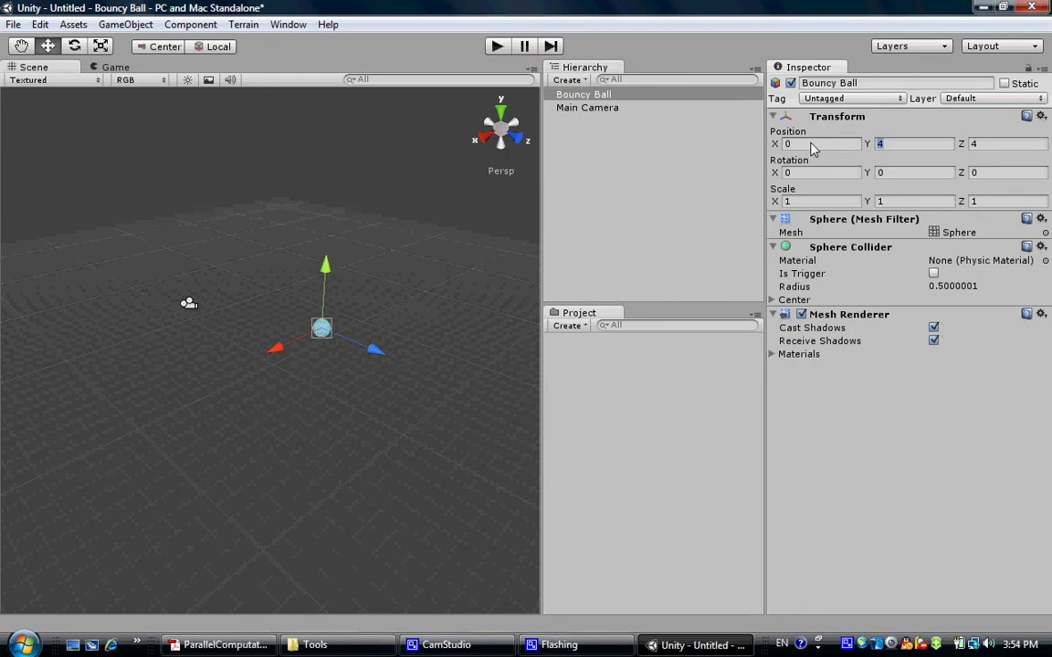
text(2)
key(Tab)
text(0)
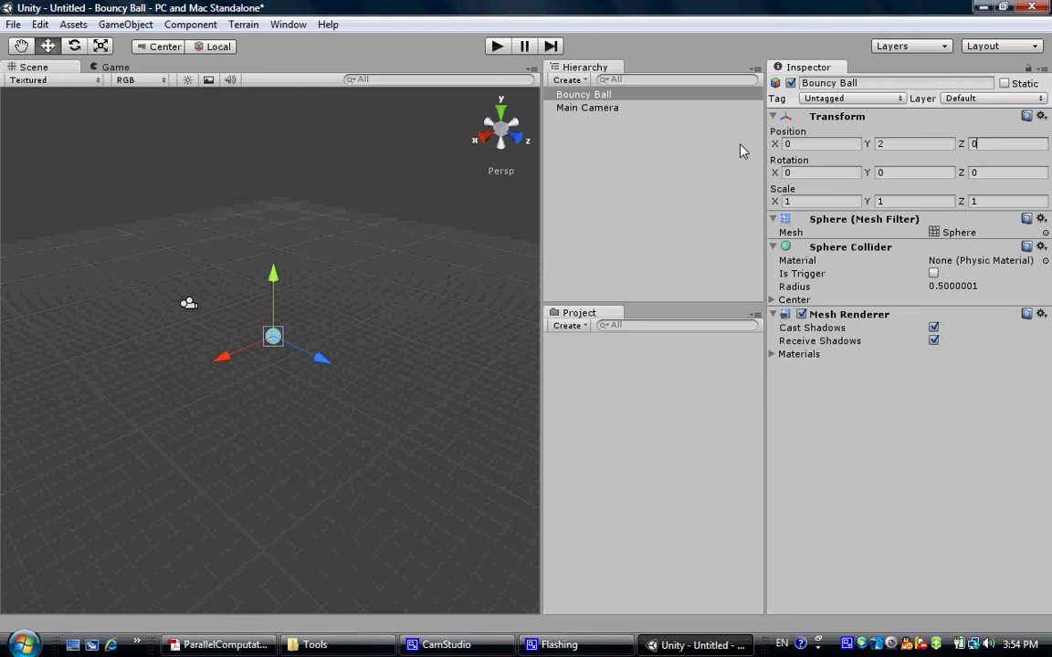
- Scale the Bouncy Ball to 0.4 on the X, Y and Z axes
click(802, 203)
text(0.4)
key(Tab)
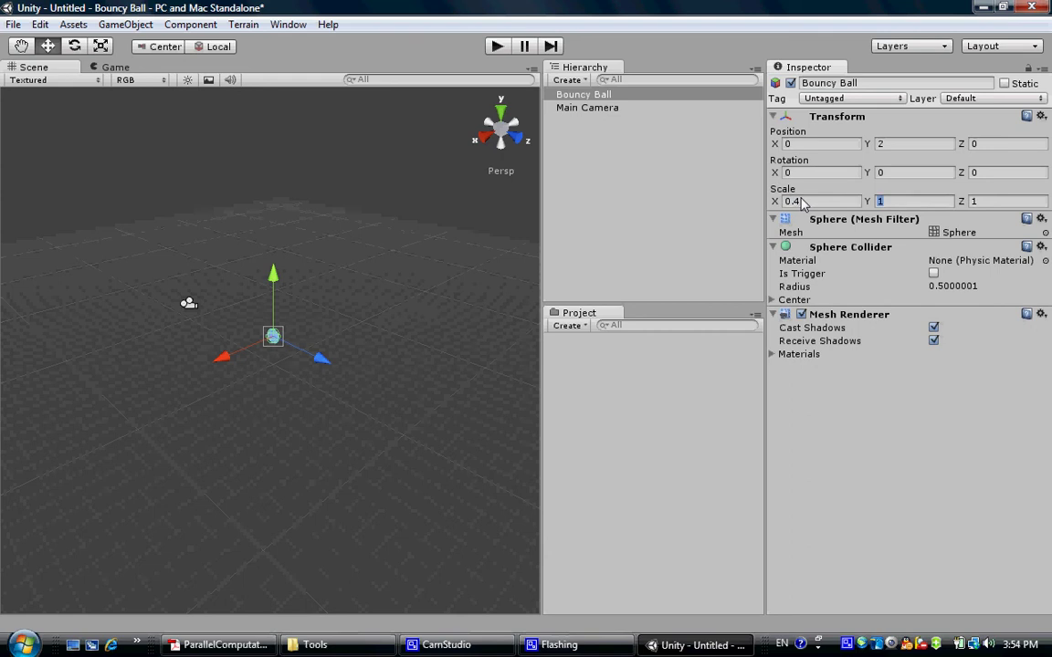
text(0.4)
key(Tab)
text(0.4)
- Frame the Bouncy Ball in the scene and add a cube
double_click(582, 95)
click(501, 397)
scroll(324, 352, down, 3)
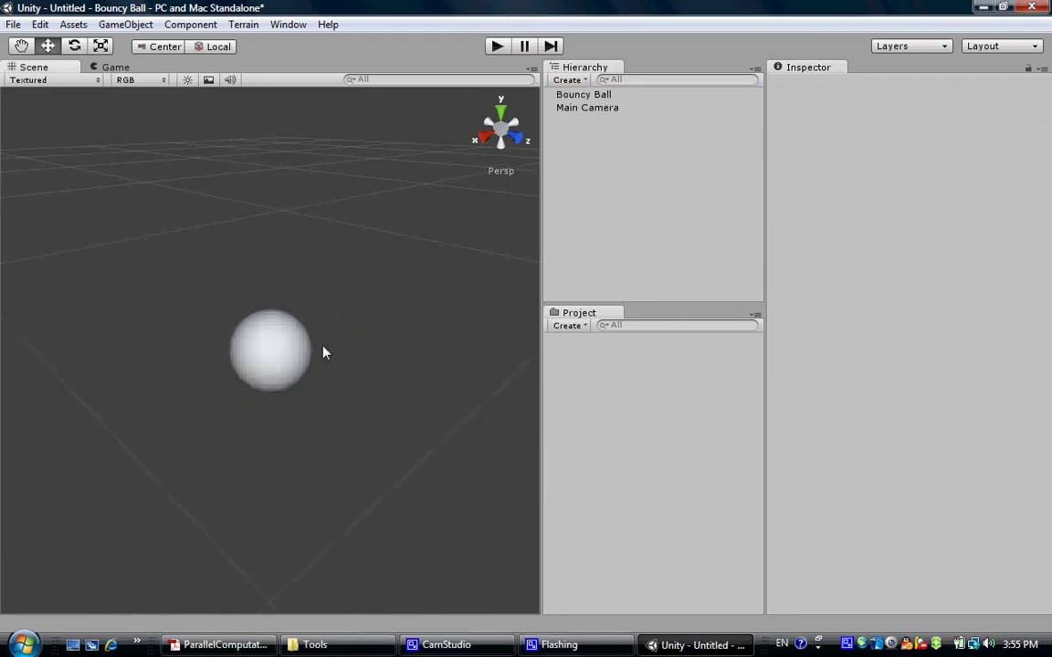
scroll(360, 354, down, 2)
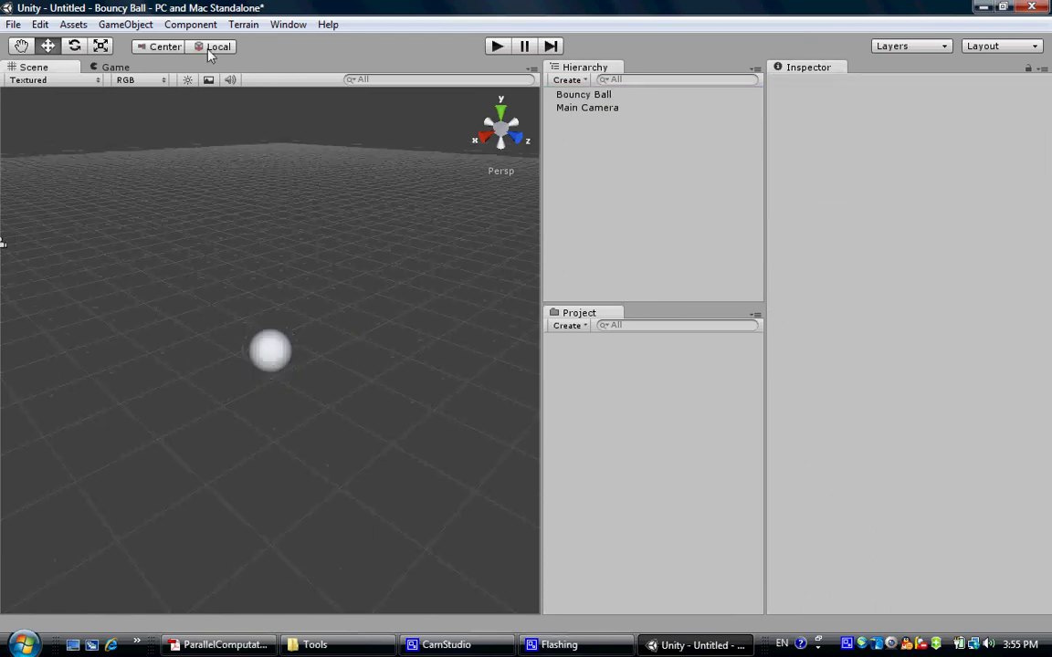
click(142, 27)
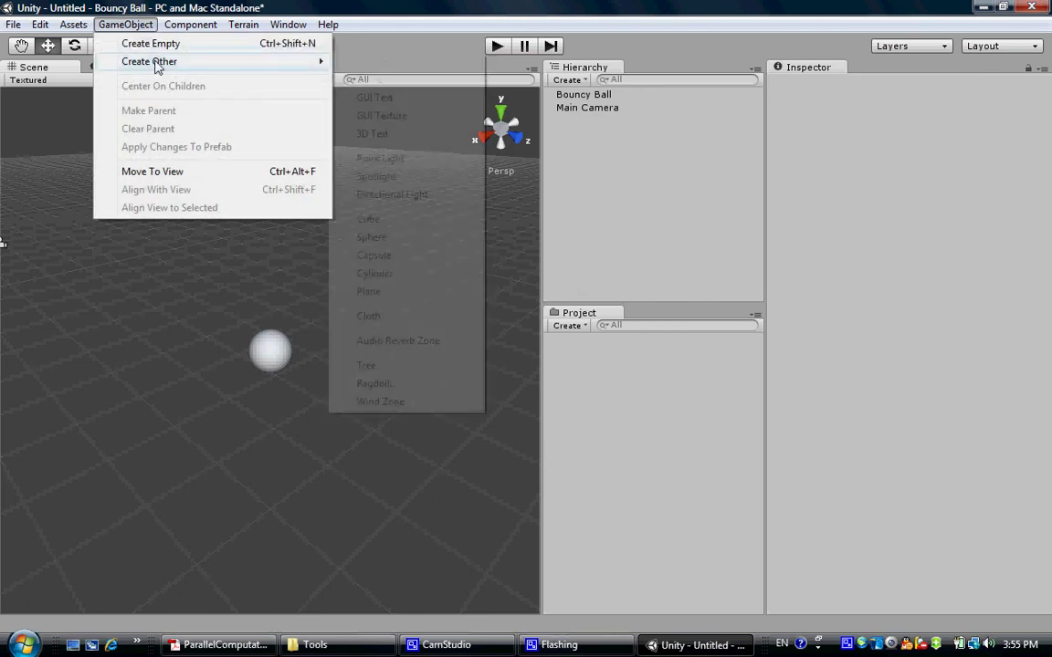
click(369, 219)
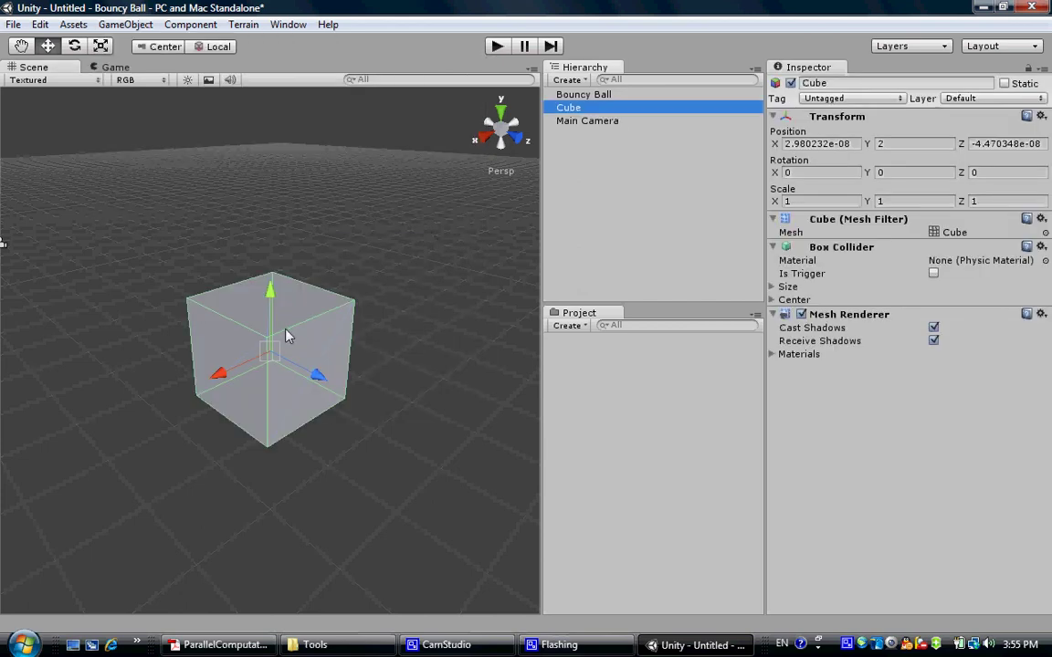
- Set the cube's position to X 0, Y 0, Z 0
click(822, 148)
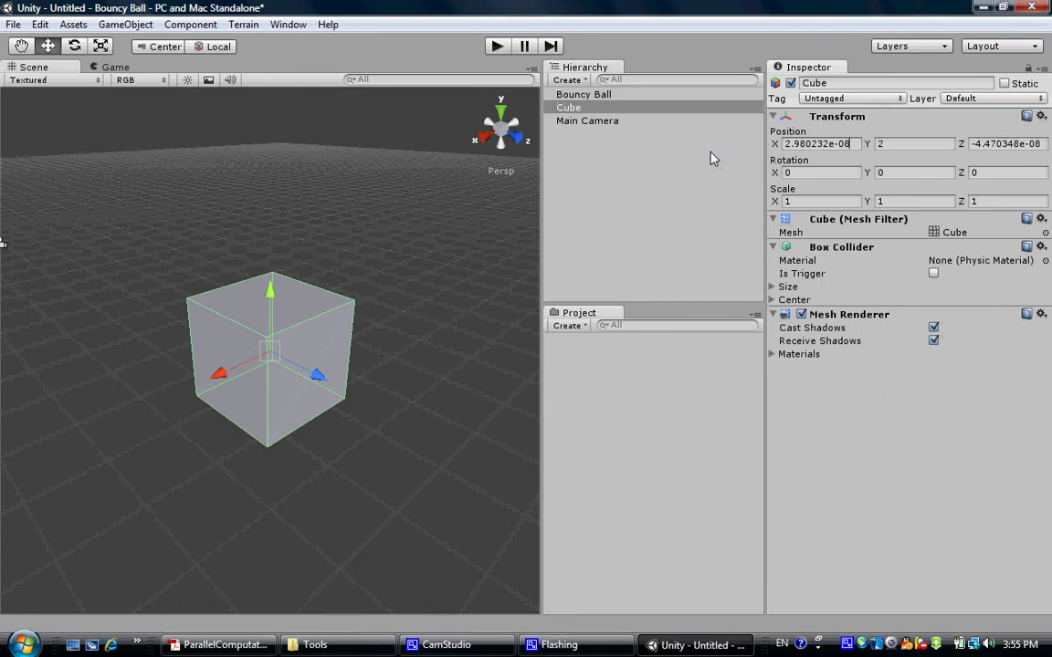
text(0)
key(Tab)
text(0)
key(Tab)
text(0)
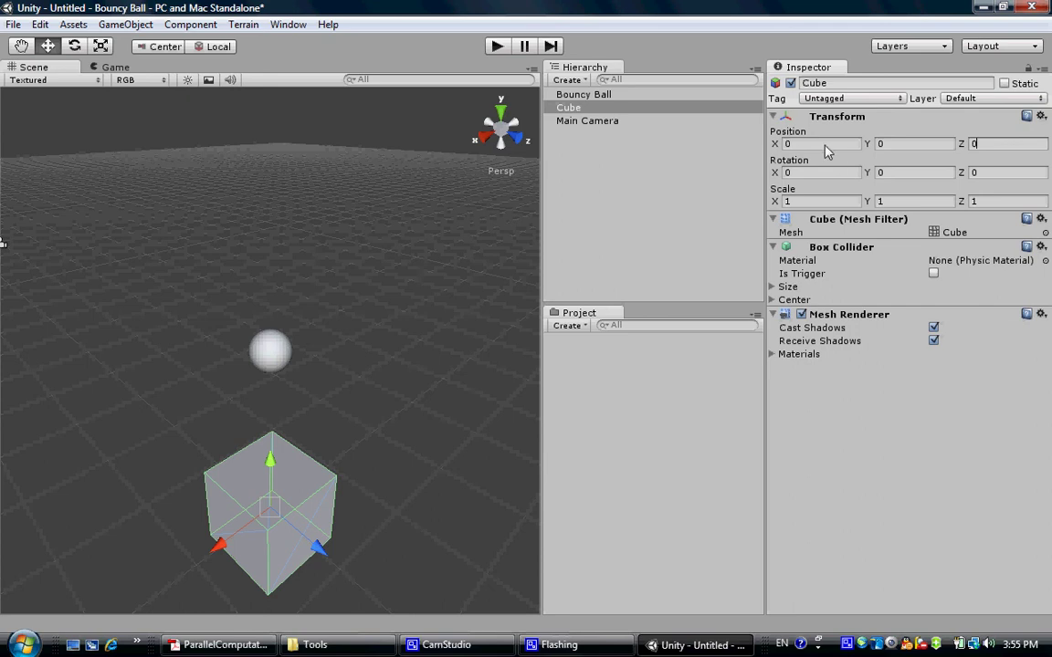
- Nudge the cube freehand in the scene, and return its position to 0 on all three axes
mouse_move(273, 516)
mouse_down()
mouse_move(266, 503)
mouse_move(279, 518)
mouse_up()
click(783, 143)
key(BackSpace)
key(BackSpace)
key(BackSpace)
key(BackSpace)
key(BackSpace)
key(BackSpace)
key(BackSpace)
key(BackSpace)
key(BackSpace)
key(BackSpace)
text(0)
key(Tab)
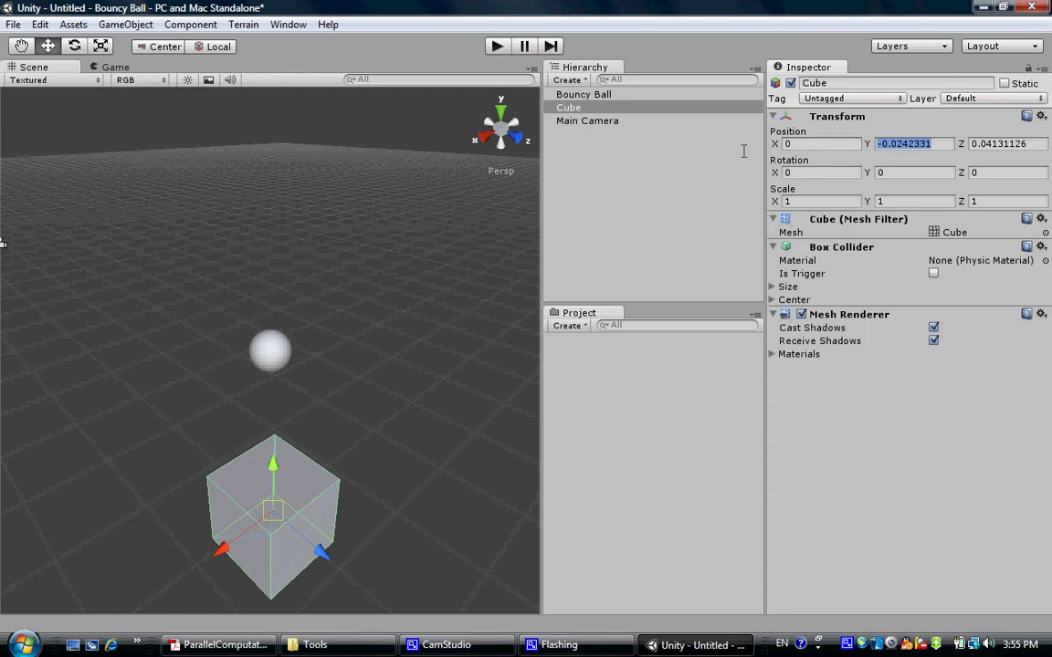
text(0)
key(Tab)
text(0)
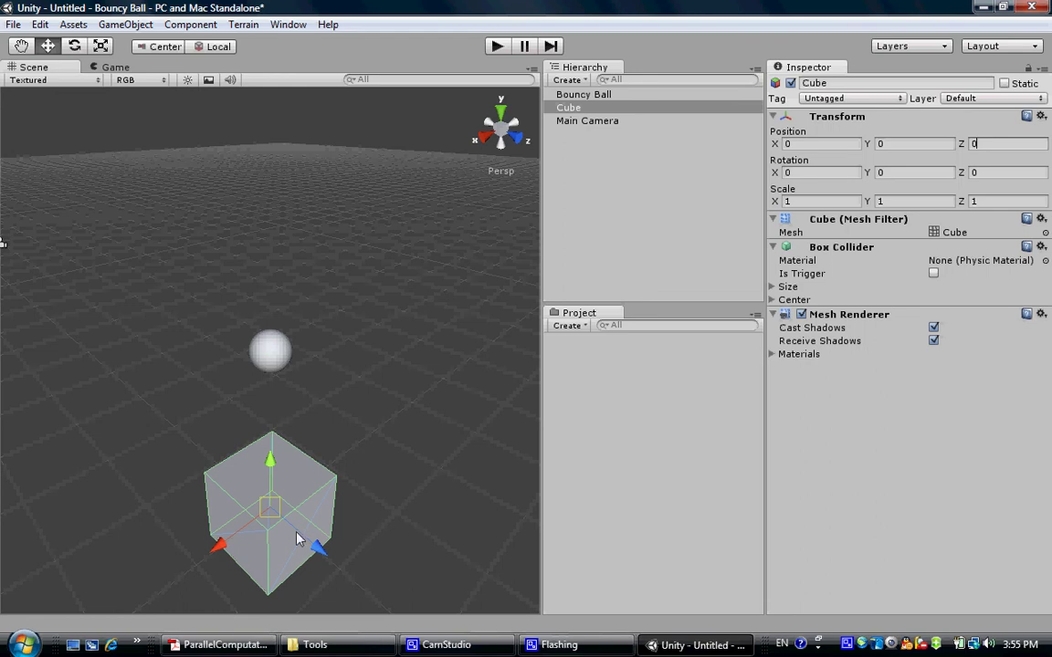
- Flatten the cube into a thin platform by setting its Y scale to 0.05, and deselect it
click(920, 203)
text(0.)
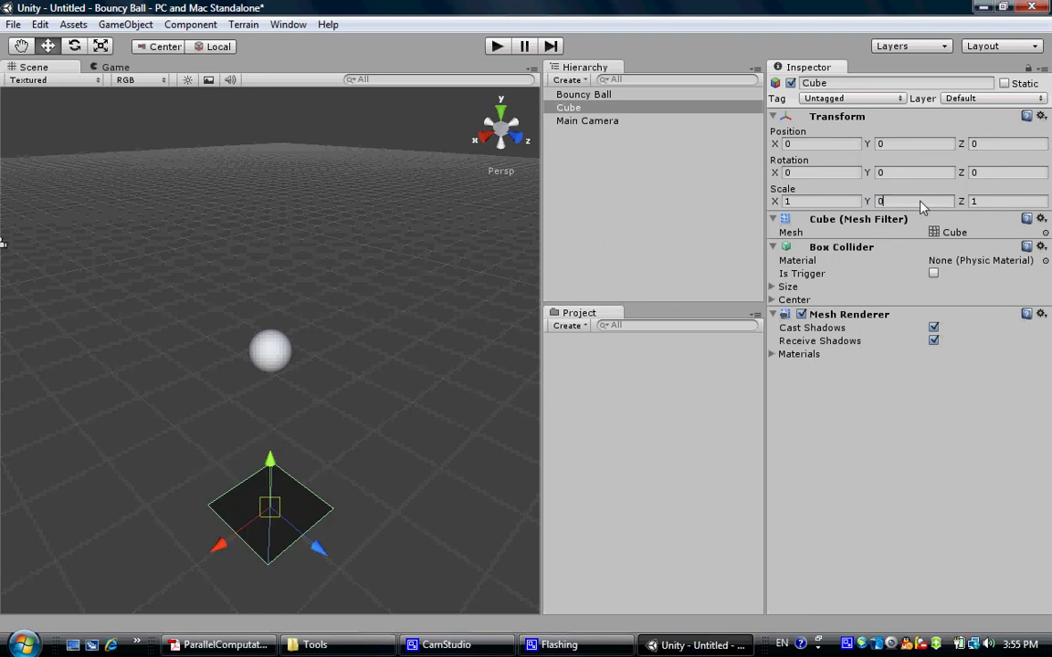
text(05)
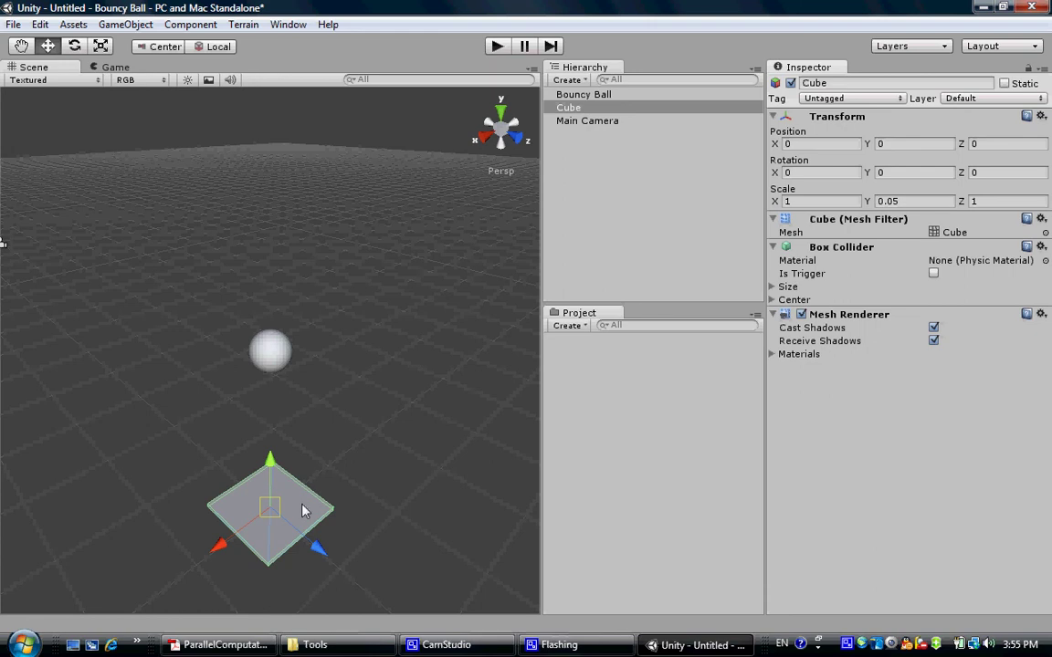
click(425, 427)
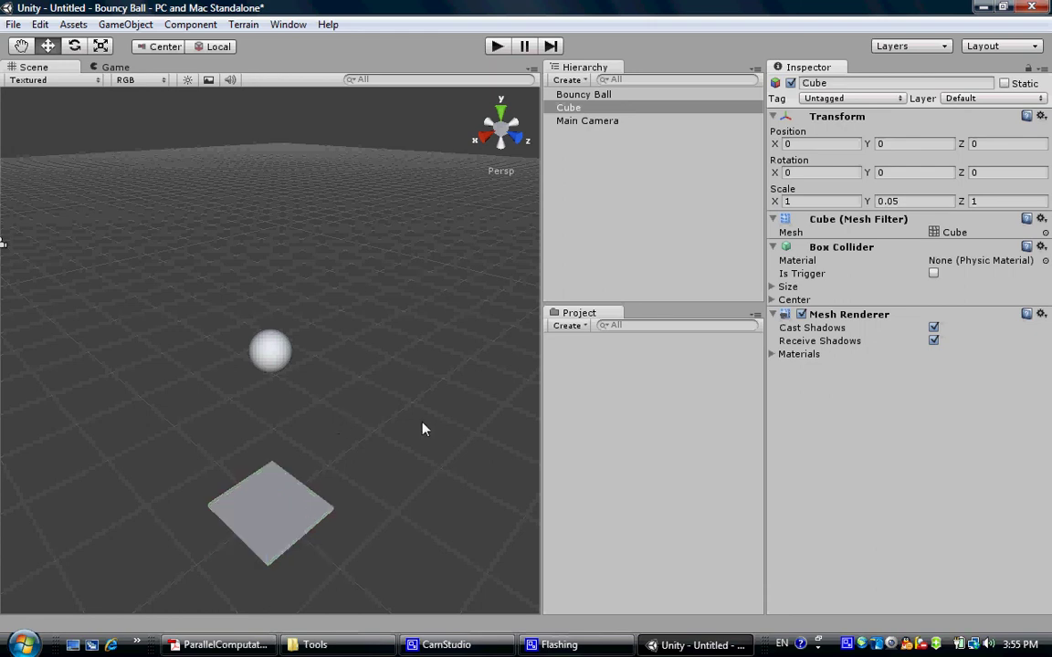
- Move the Main Camera to position X 3, Y 3, Z 3
scroll(415, 432, down, 3)
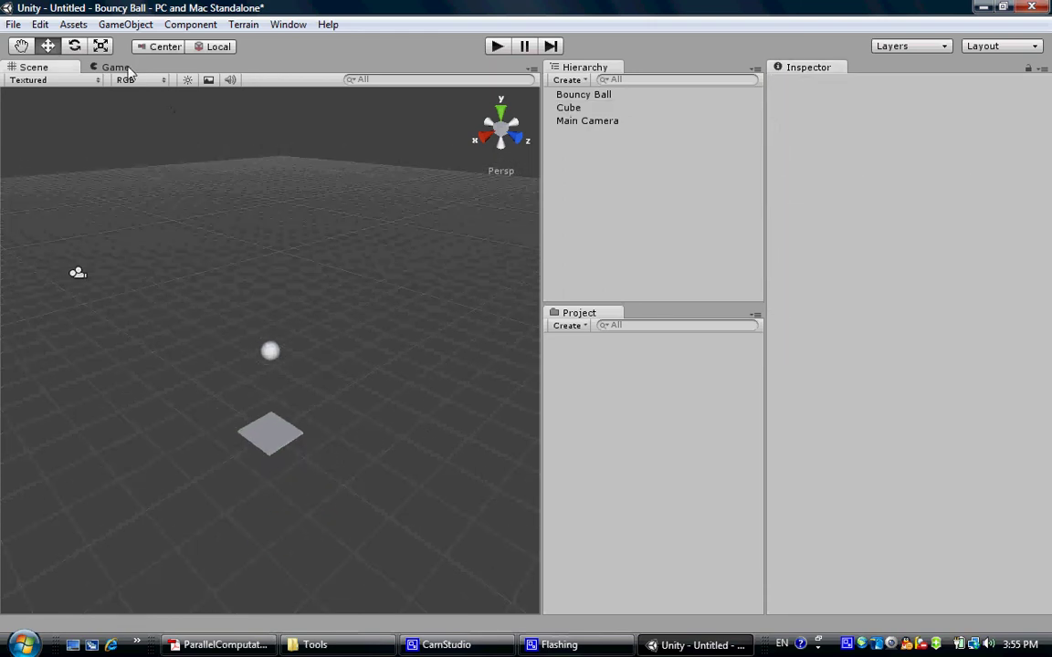
click(78, 273)
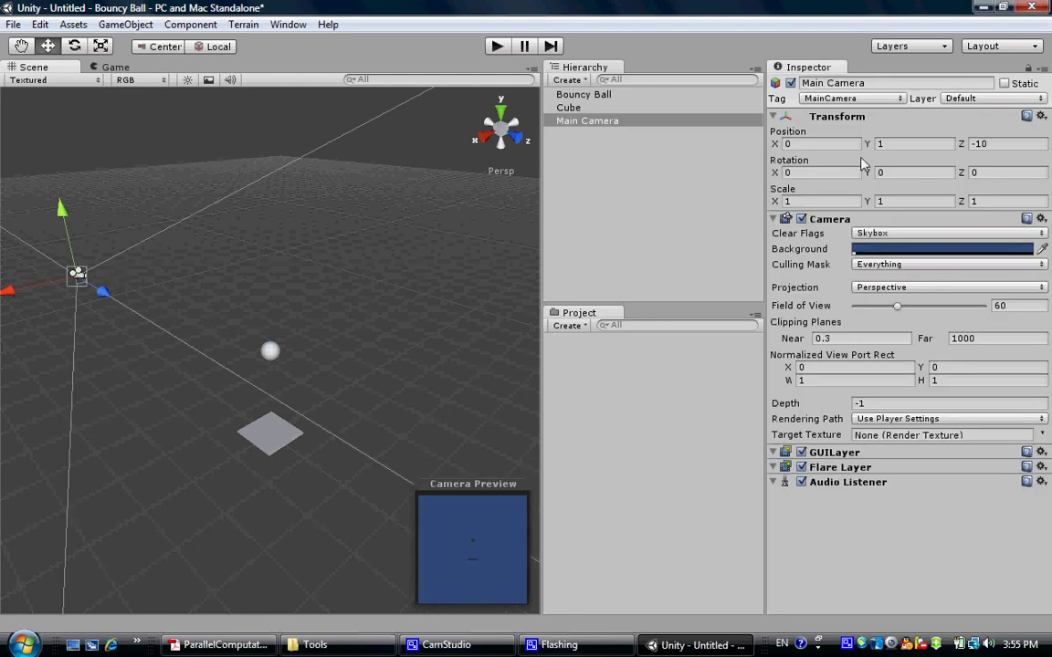
click(833, 146)
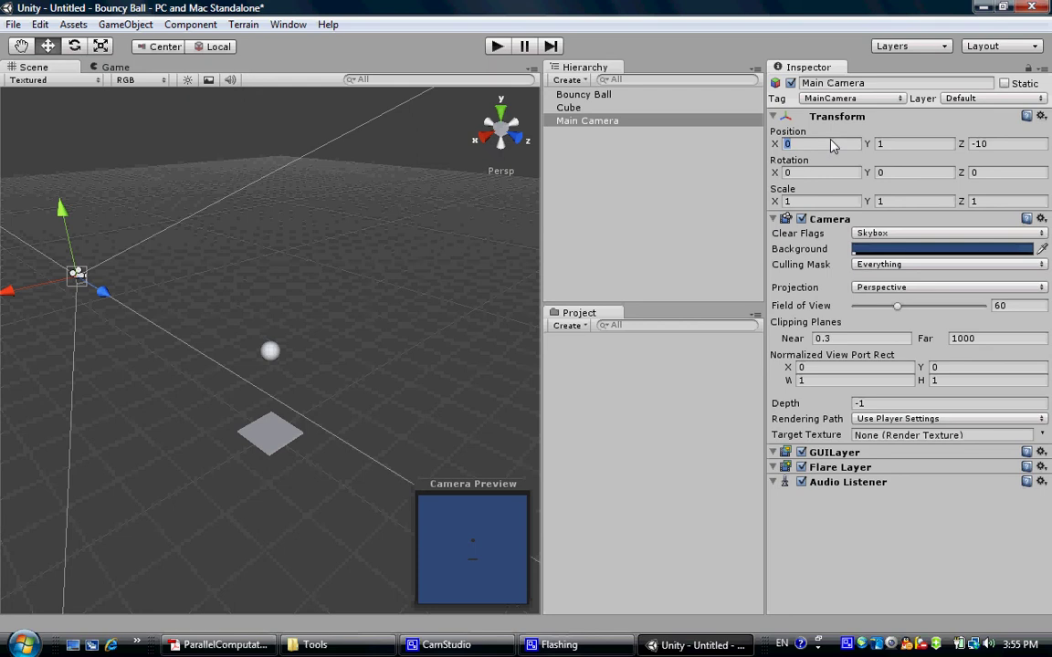
text(3)
key(Tab)
text(3)
key(Tab)
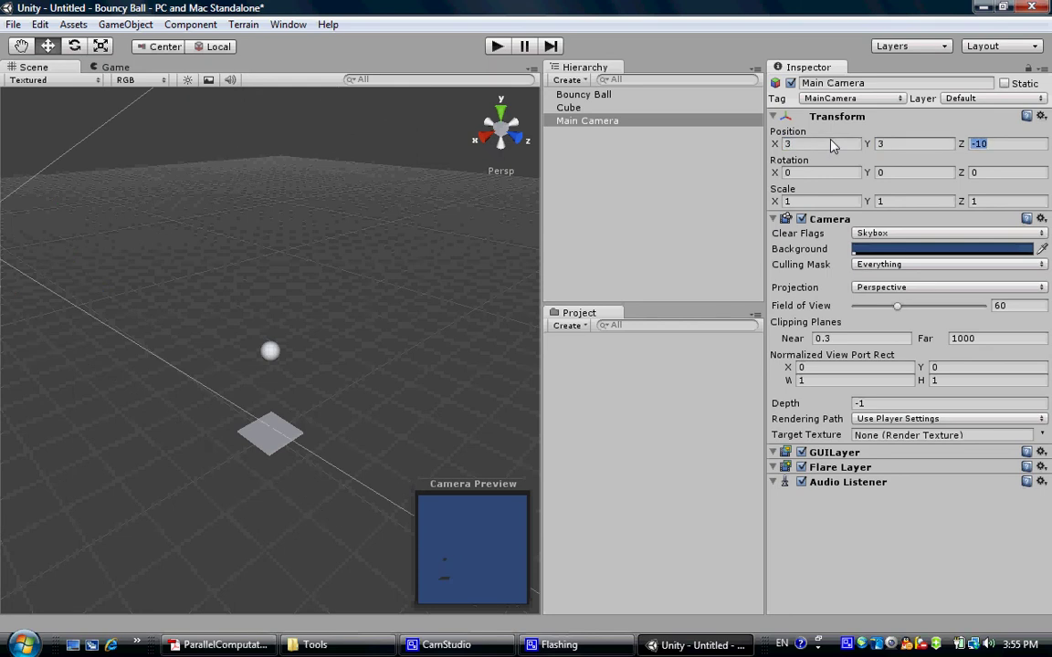
text(3)
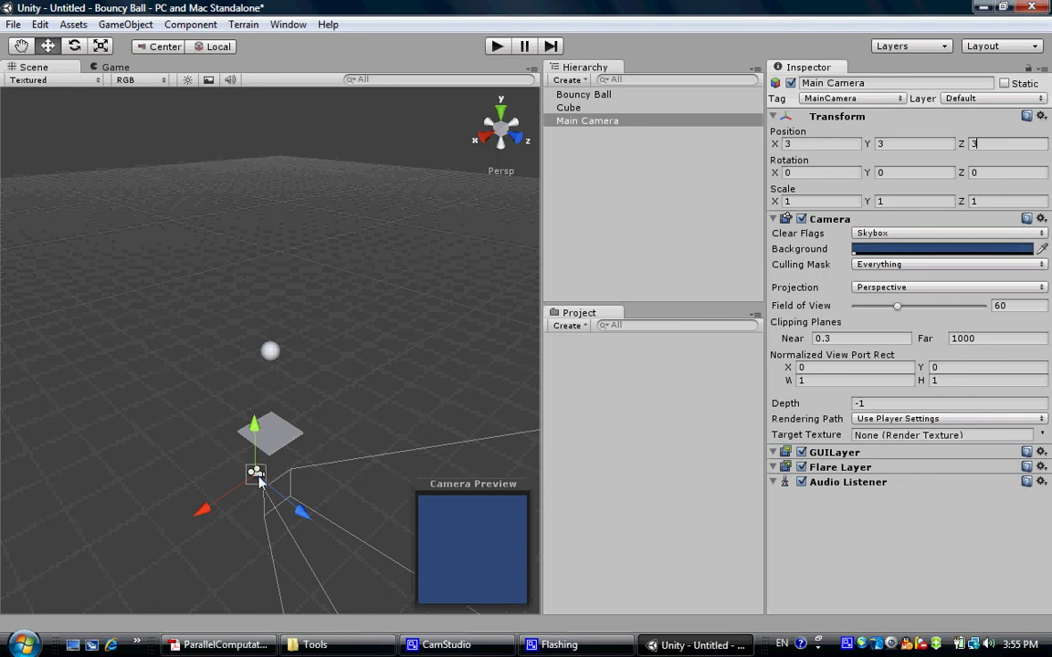
- Rotate the Main Camera to about X 23, Y -124, Z 0.5 so it faces the ball and platform
click(74, 46)
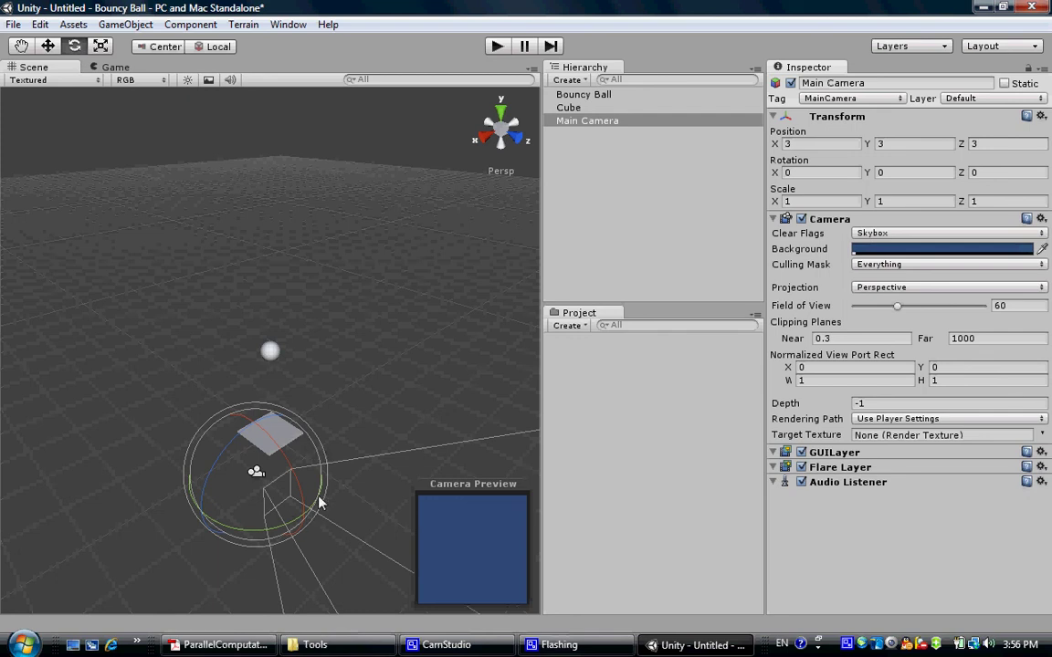
drag(254, 532, 243, 443)
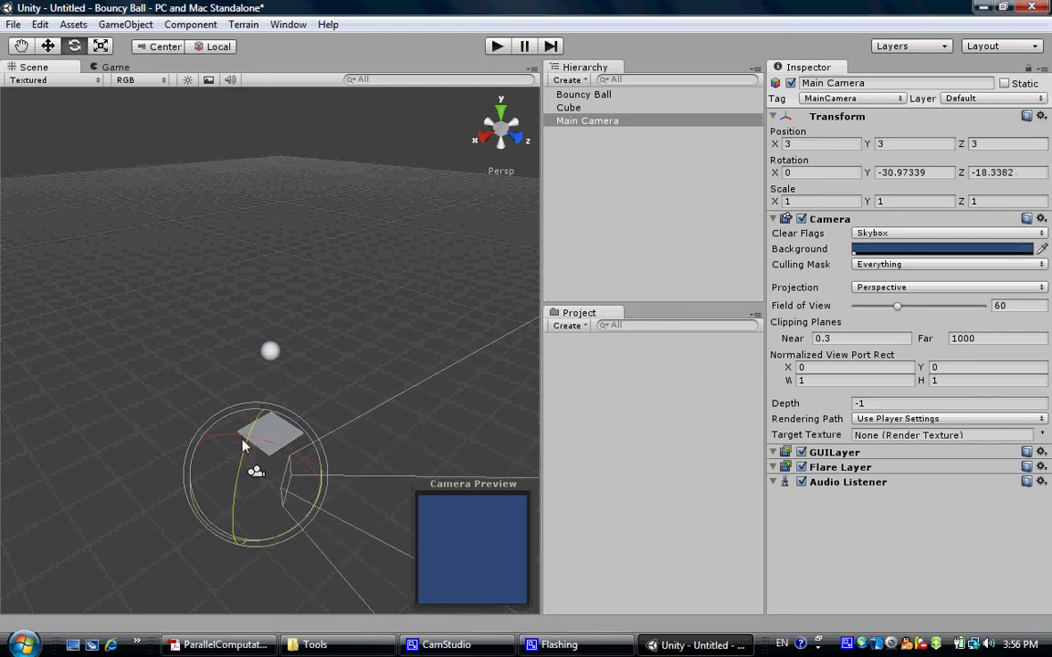
drag(308, 513, 255, 490)
drag(213, 459, 345, 467)
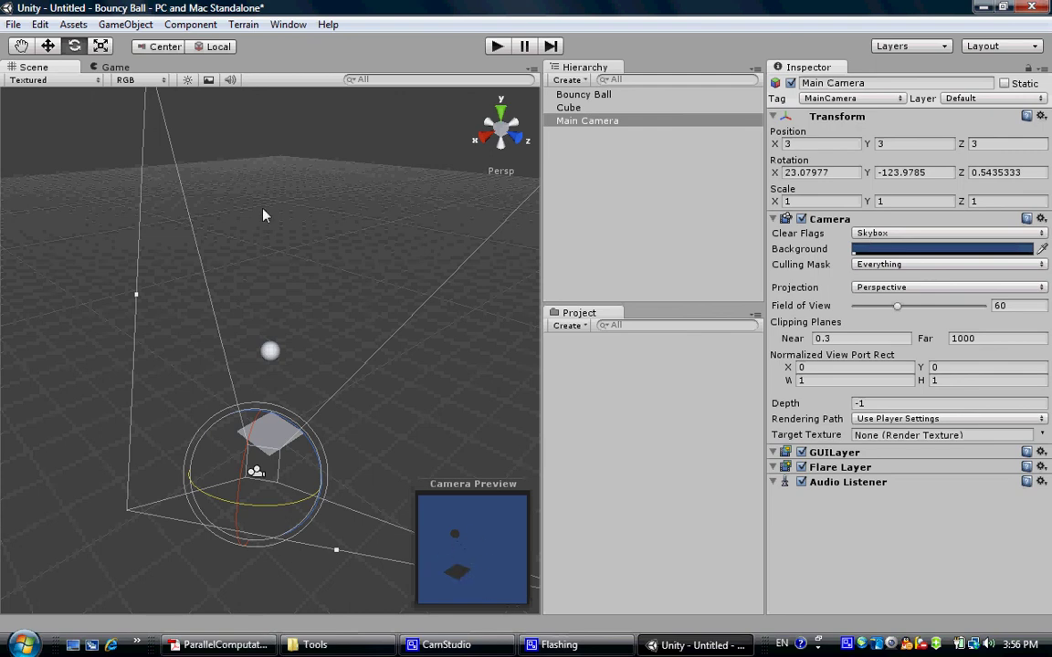
click(309, 259)
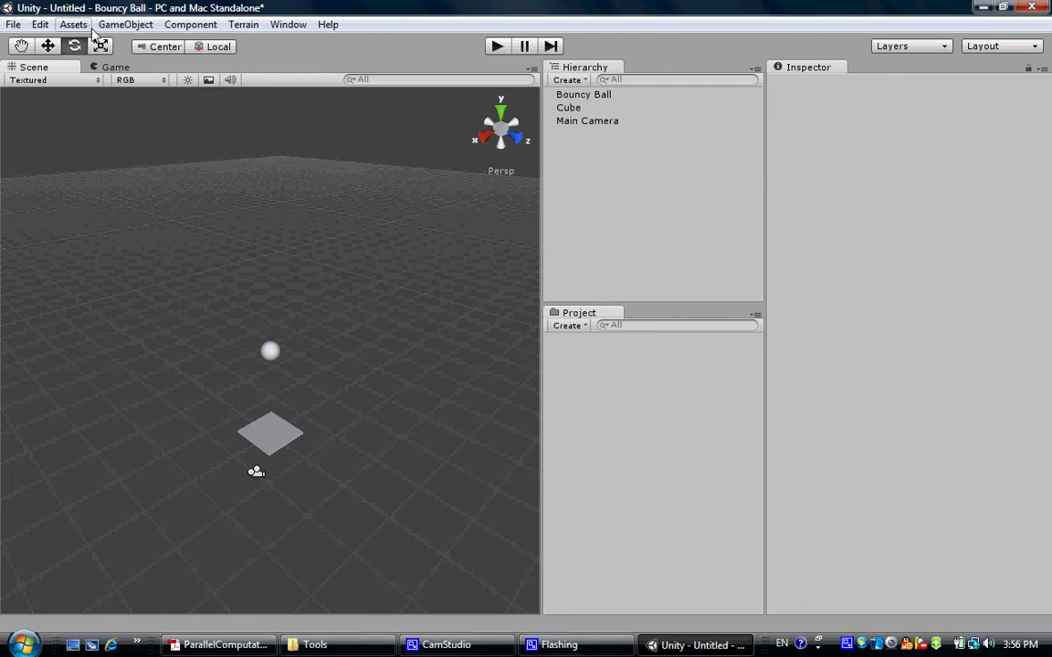
- Add a directional light to the scene
click(128, 24)
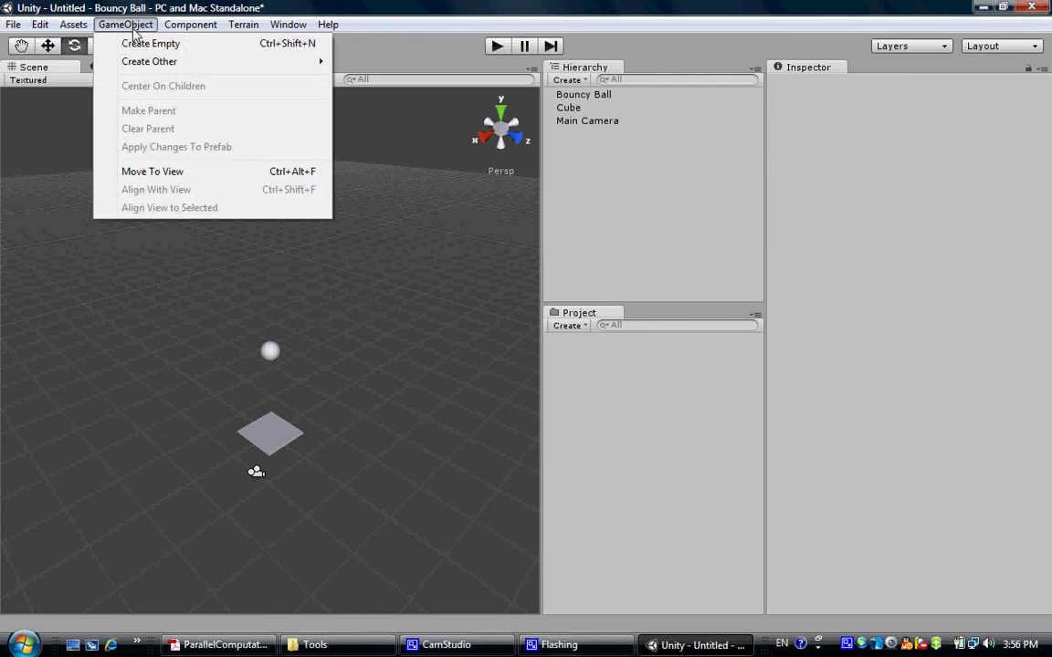
mouse_move(169, 62)
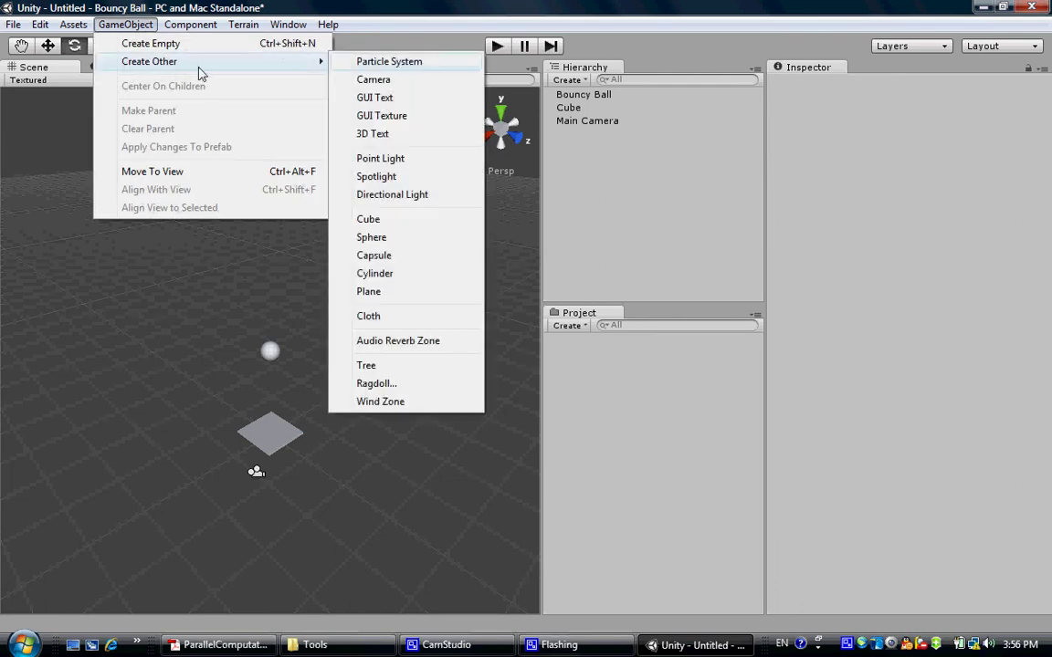
click(421, 197)
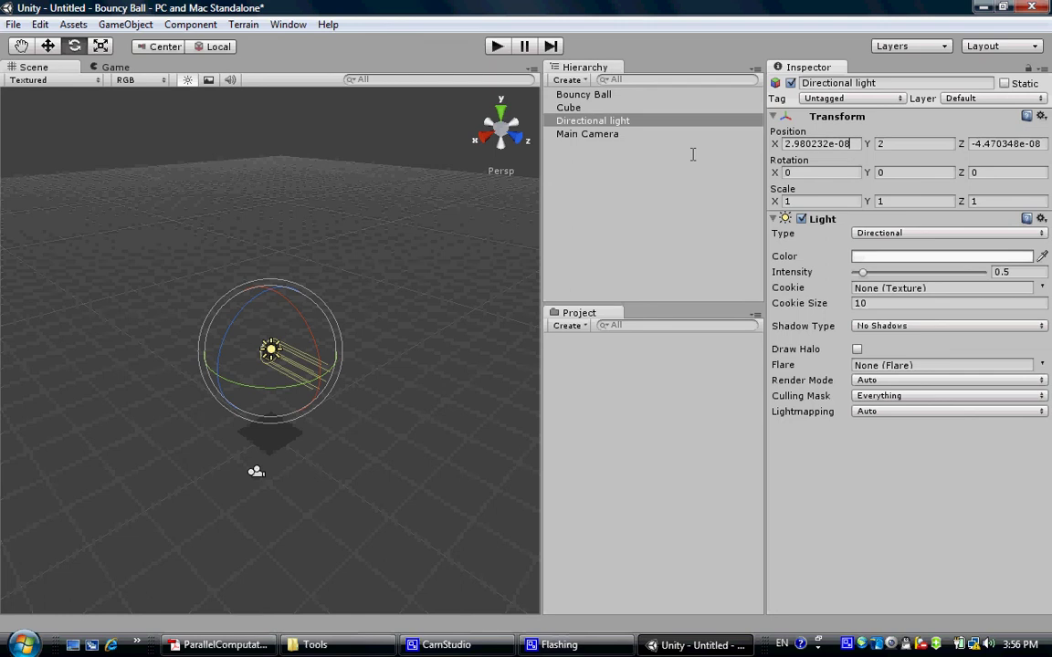
- Place the directional light at X 0, Y 4, Z -4 and set its X rotation to 44
key(BackSpace)
key(BackSpace)
key(BackSpace)
key(BackSpace)
key(BackSpace)
key(BackSpace)
key(BackSpace)
key(BackSpace)
key(BackSpace)
key(BackSpace)
key(BackSpace)
key(BackSpace)
text(0)
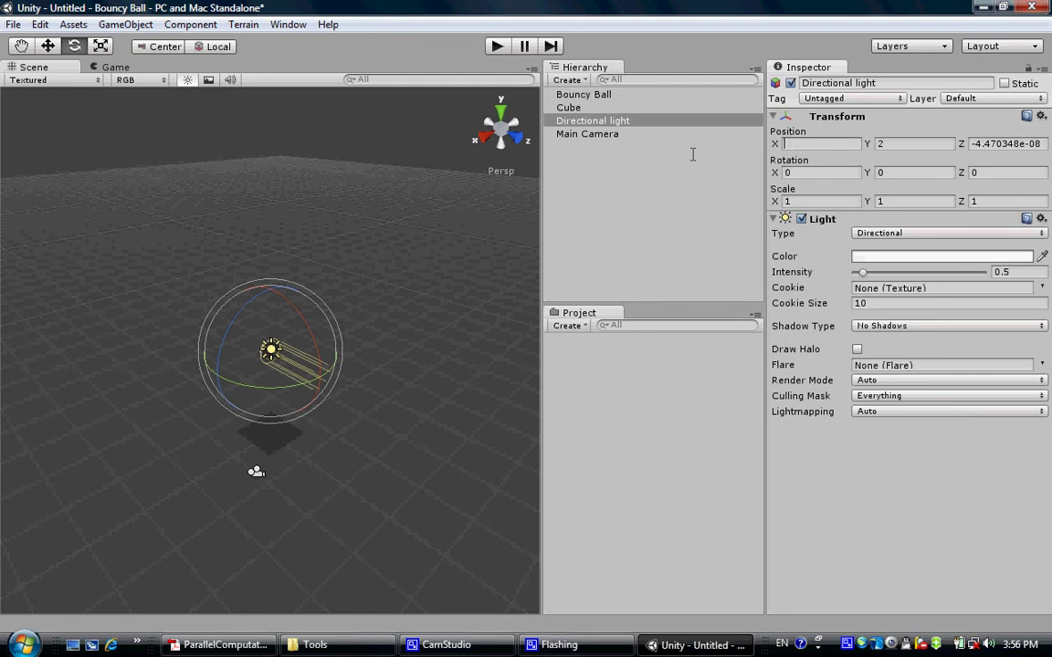
key(Tab)
text(4)
key(Tab)
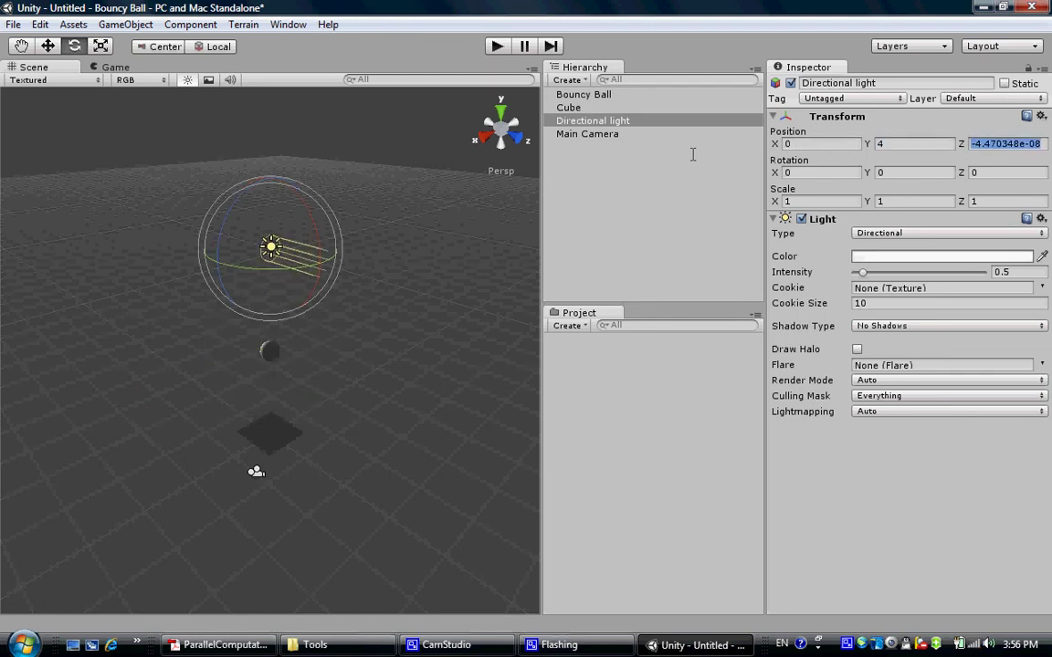
text(-4)
key(Tab)
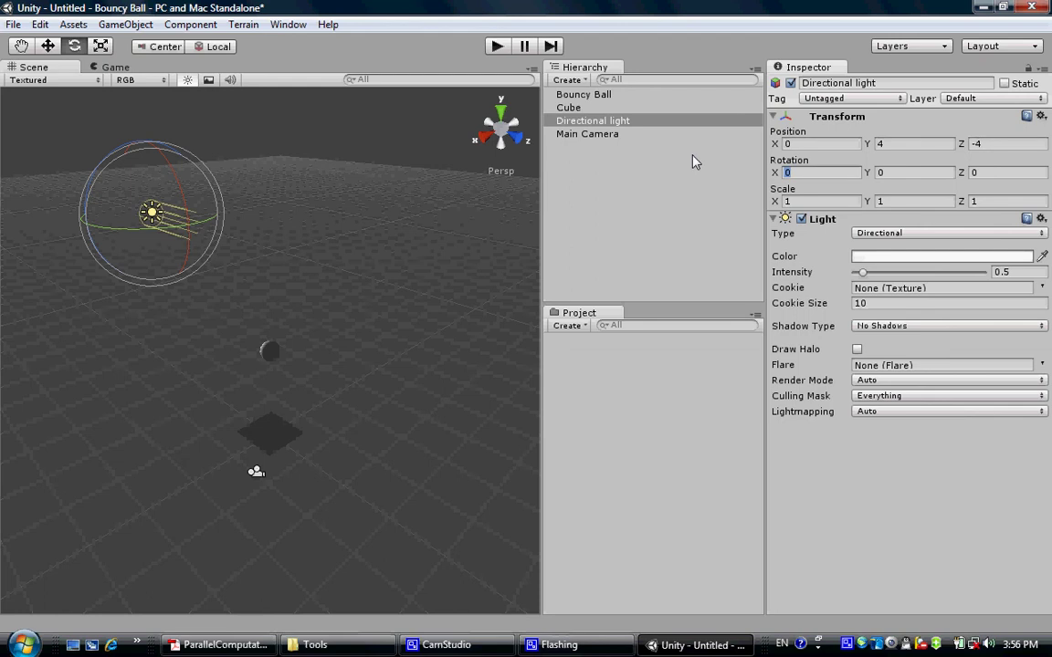
text(44)
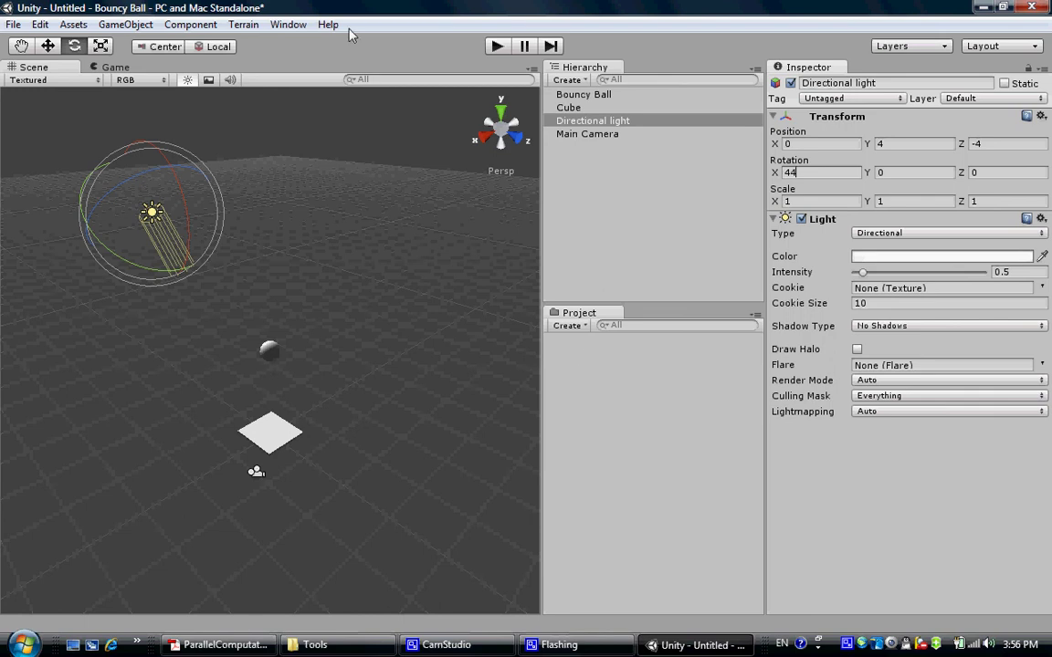
- Add a Rigidbody physics component to the Bouncy Ball and play the scene to test how it falls
double_click(592, 134)
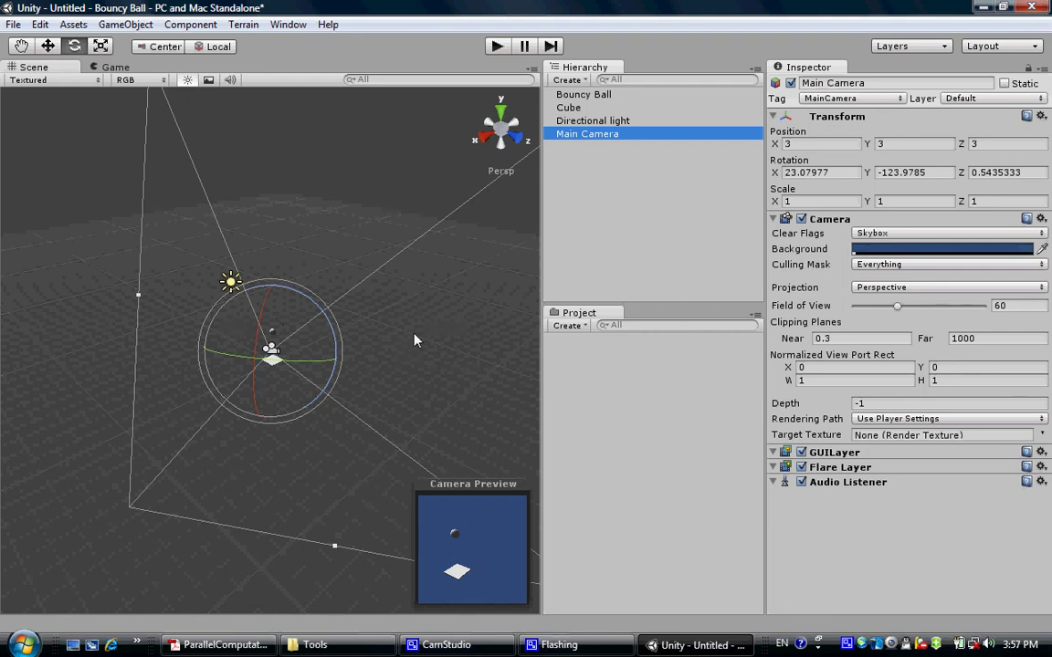
click(370, 299)
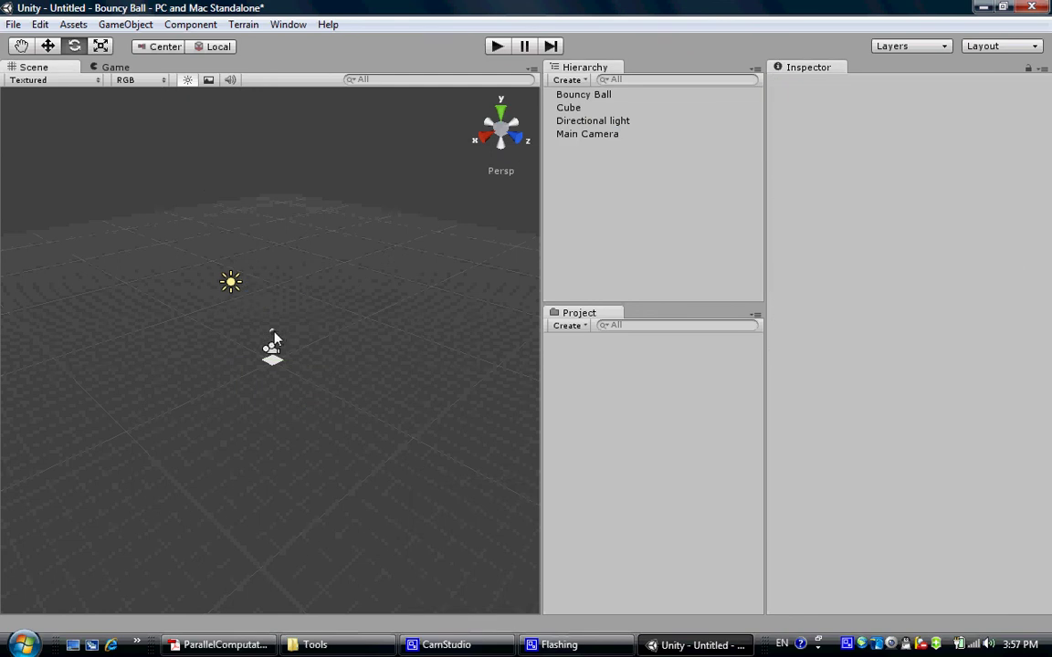
click(278, 339)
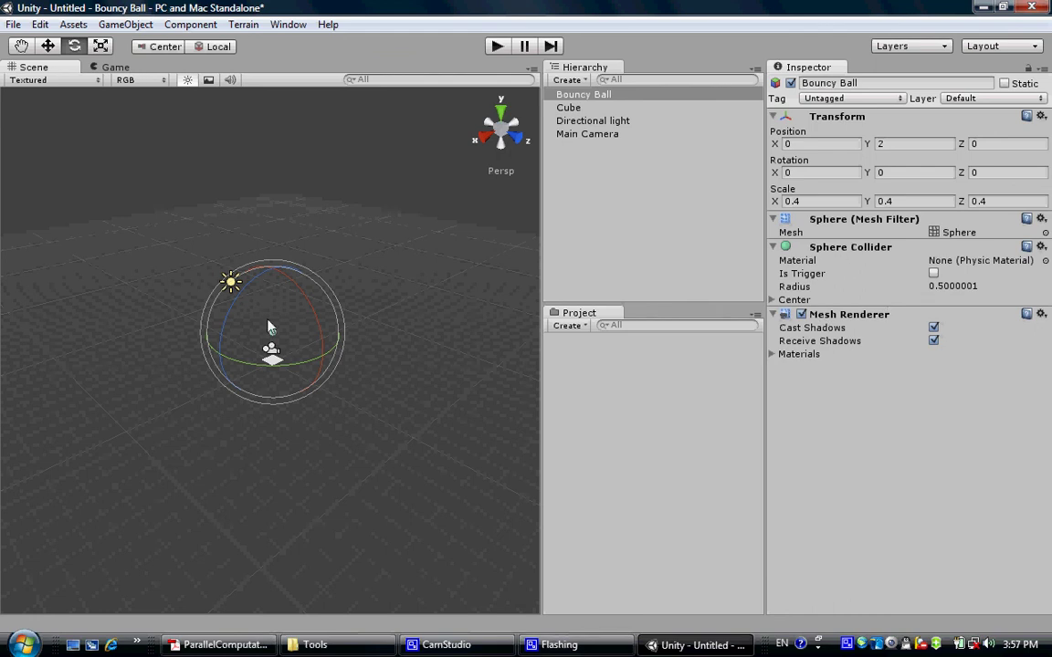
click(179, 25)
mouse_move(235, 88)
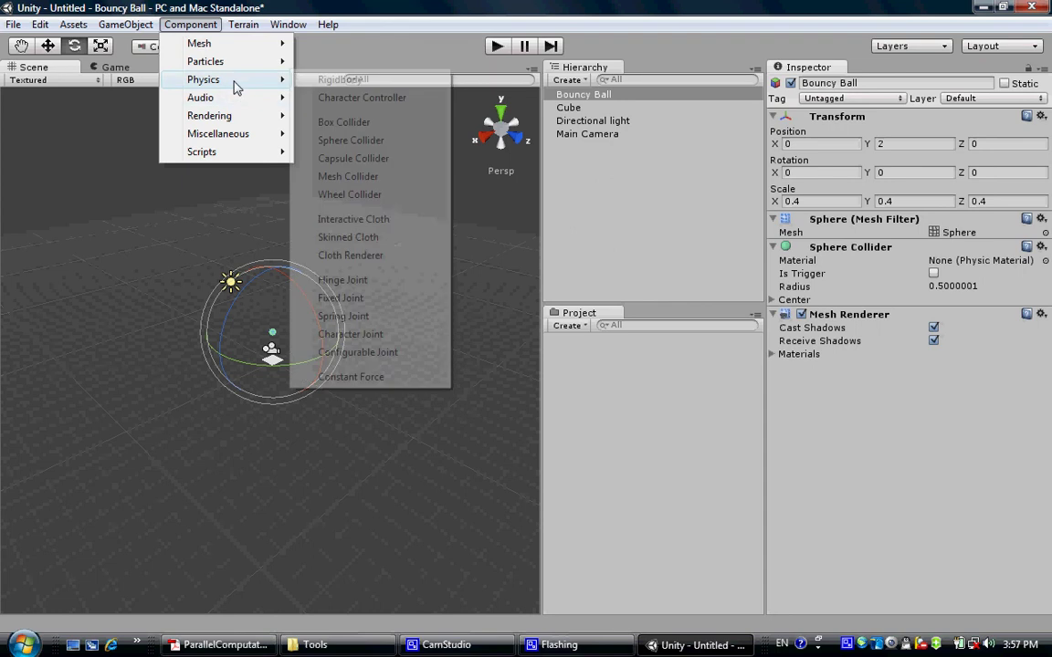
click(355, 79)
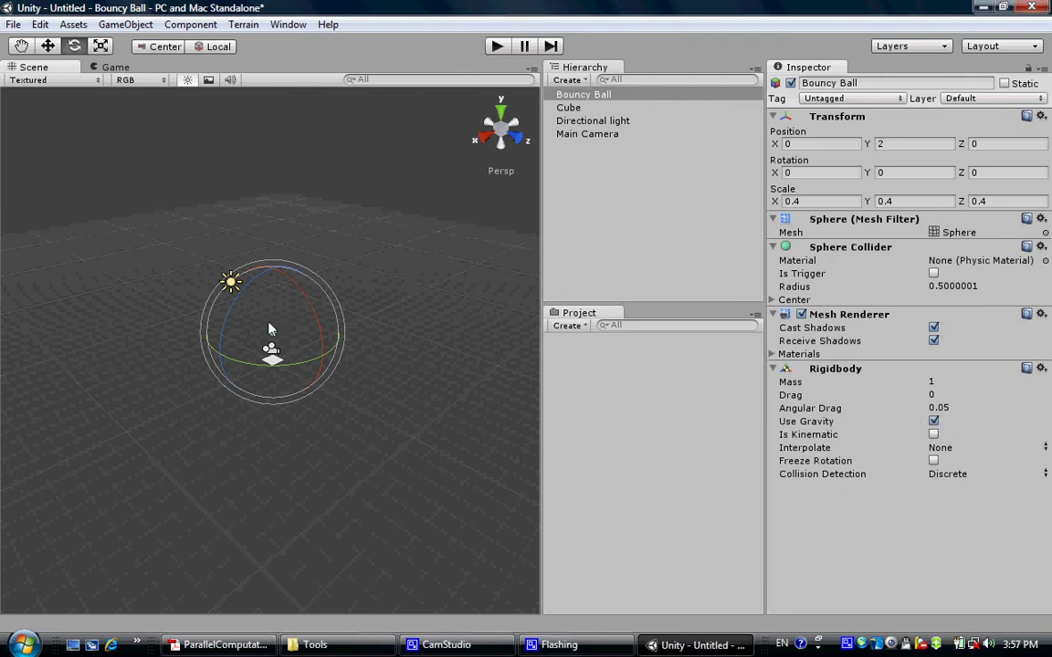
click(498, 47)
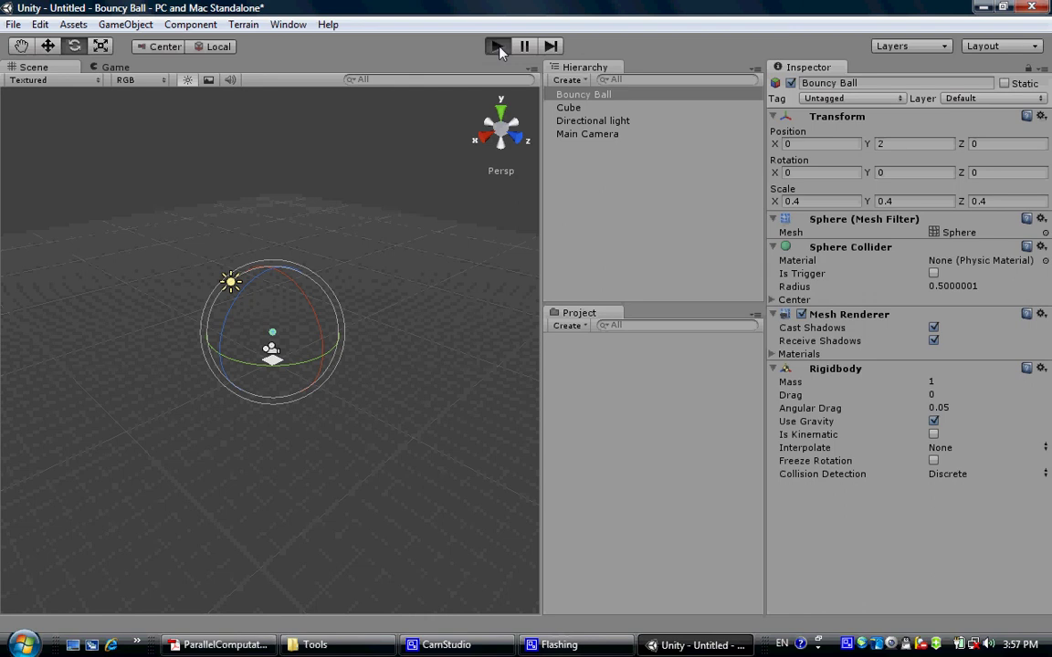